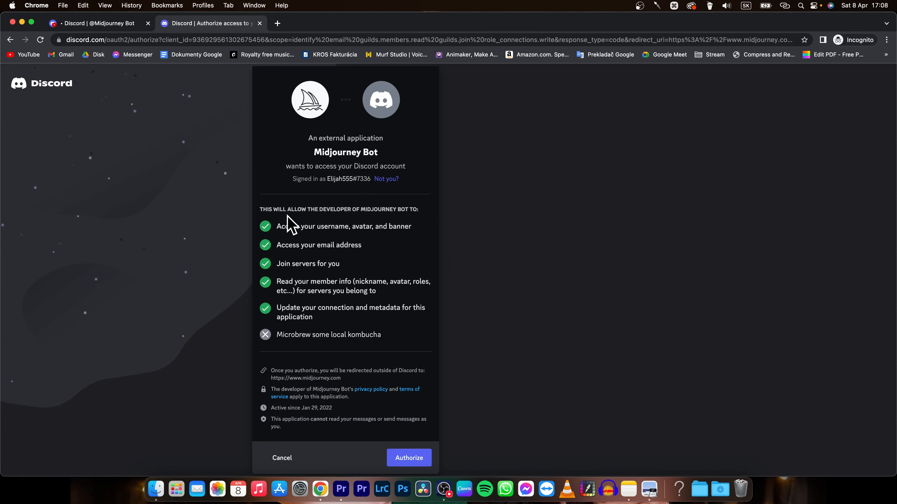
Open Gmail in a new browser tab and examine Discord's message for verifying the email address.
{"action": "left_click", "coordinate": [278, 24]}
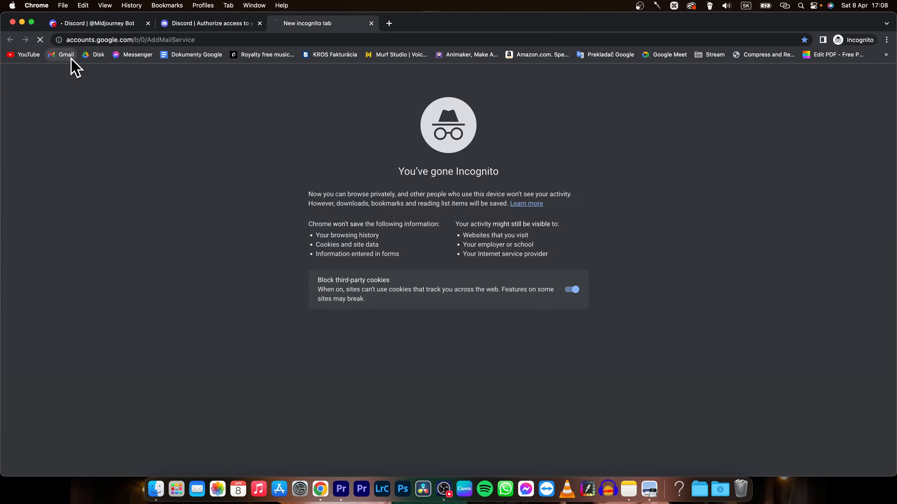
{"action": "left_click", "coordinate": [66, 54]}
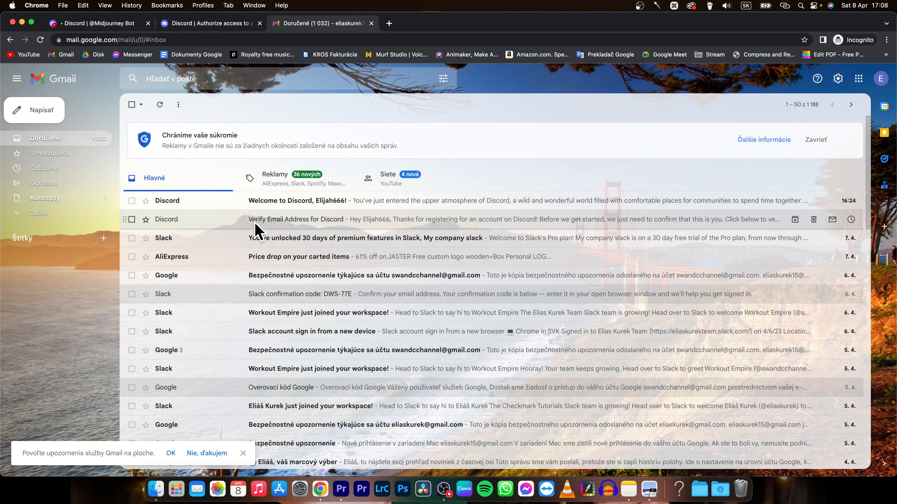
{"action": "left_click", "coordinate": [309, 219]}
{"action": "scroll", "coordinate": [318, 247], "scroll_direction": "down", "scroll_amount": 2}
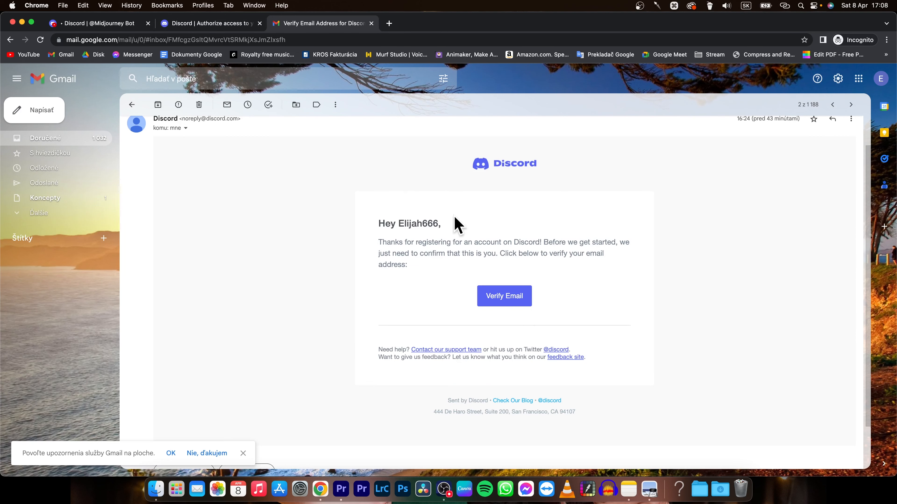
Return to the Discord authorization page, authorize the Midjourney Bot to access the account, and look through the profile's generated images.
{"action": "left_click", "coordinate": [212, 24]}
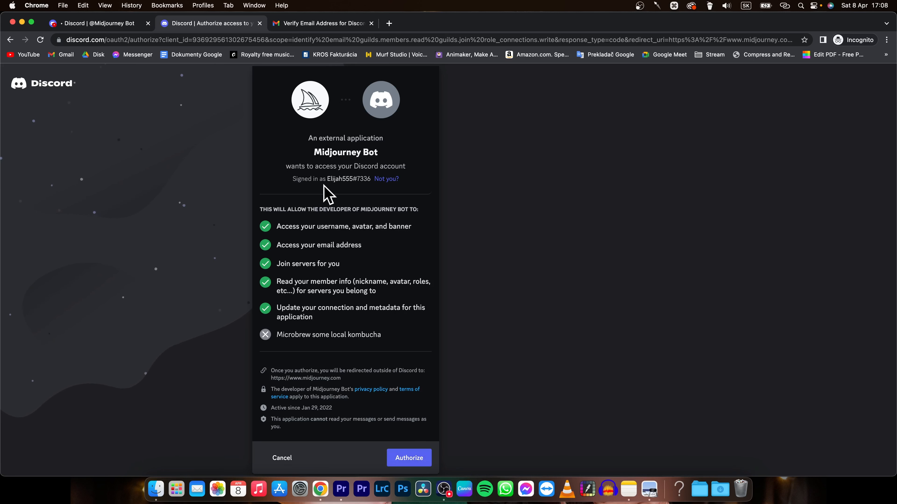
{"action": "left_click", "coordinate": [418, 455]}
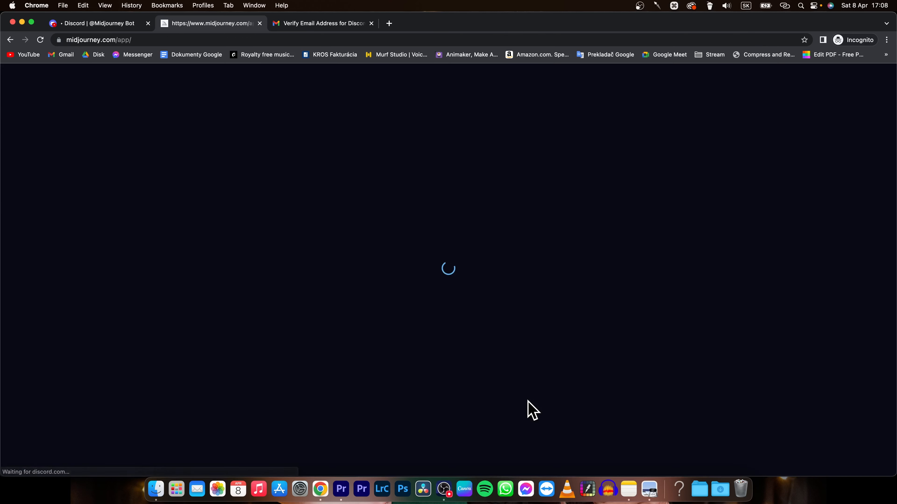
{"action": "scroll", "coordinate": [459, 399], "scroll_direction": "down", "scroll_amount": 10}
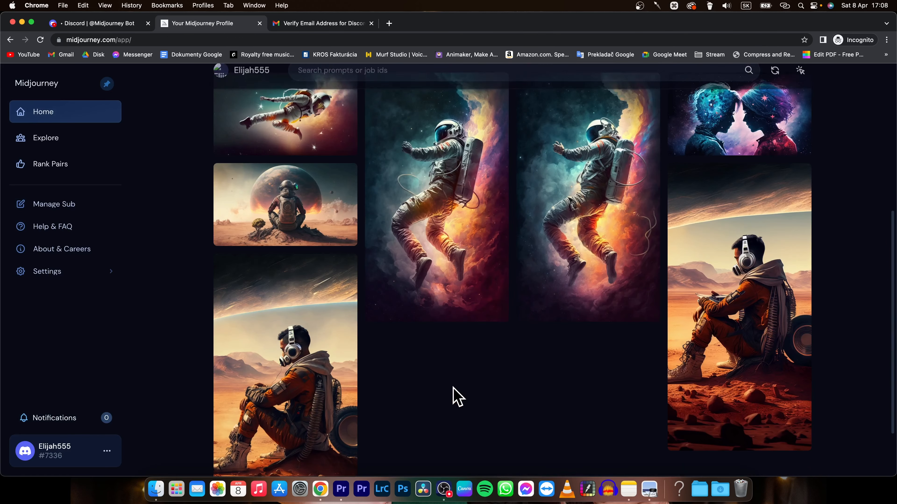
{"action": "scroll", "coordinate": [456, 395], "scroll_direction": "up", "scroll_amount": 10}
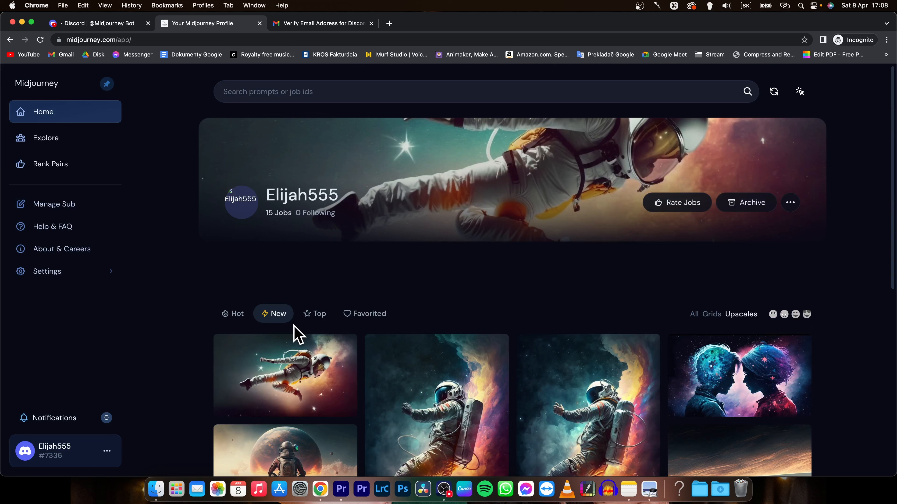
{"action": "scroll", "coordinate": [198, 283], "scroll_direction": "down", "scroll_amount": 8}
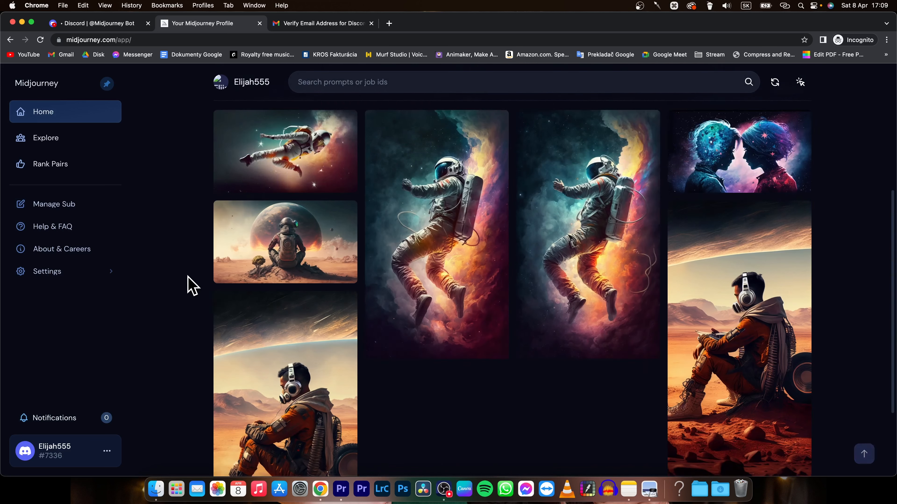
{"action": "scroll", "coordinate": [671, 353], "scroll_direction": "up", "scroll_amount": 10}
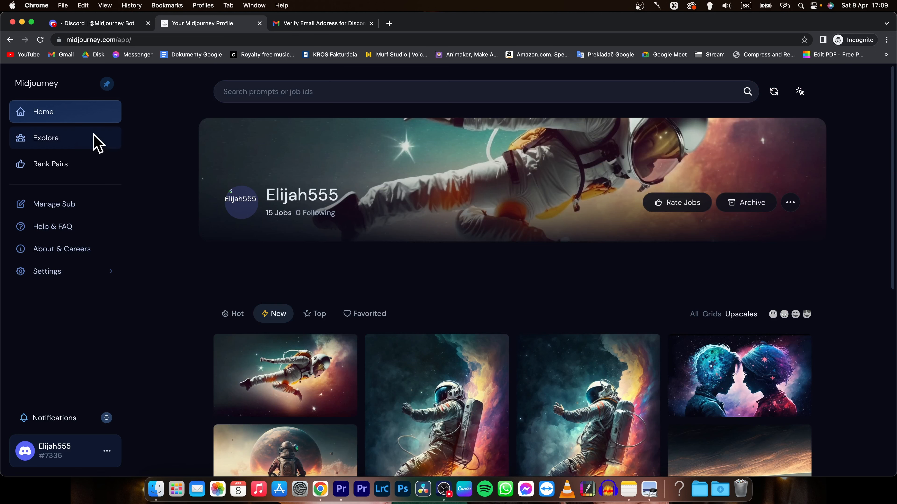
Browse the hot images in the Midjourney Community Feed and return to the Home profile gallery.
{"action": "left_click", "coordinate": [77, 140]}
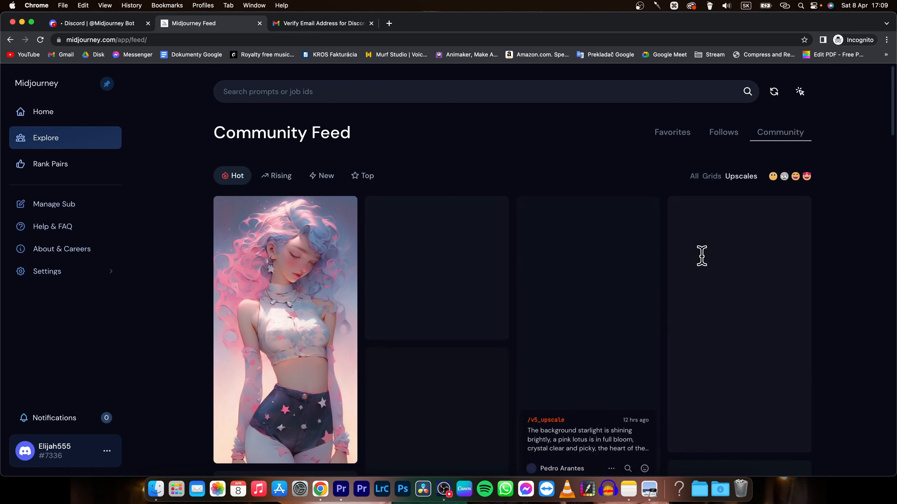
{"action": "scroll", "coordinate": [734, 255], "scroll_direction": "down", "scroll_amount": 3}
{"action": "scroll", "coordinate": [732, 253], "scroll_direction": "down", "scroll_amount": 15}
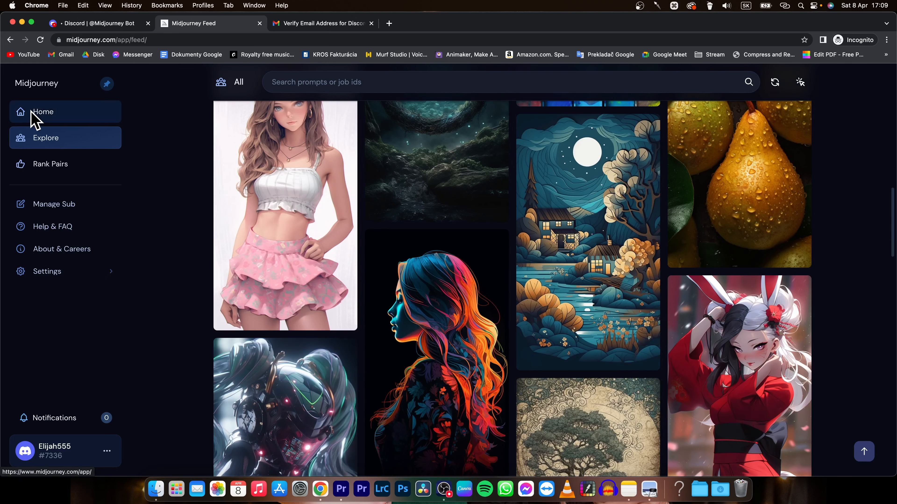
{"action": "left_click", "coordinate": [69, 116]}
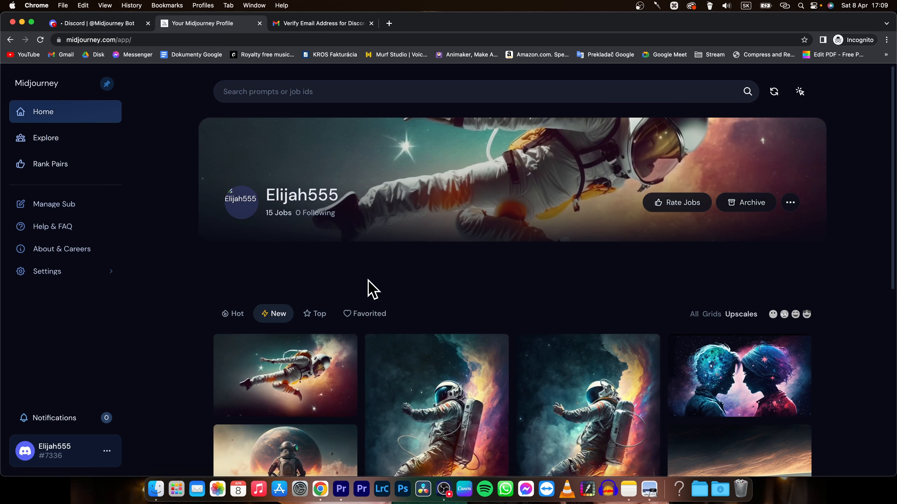
{"action": "scroll", "coordinate": [369, 286], "scroll_direction": "down", "scroll_amount": 5}
{"action": "scroll", "coordinate": [435, 304], "scroll_direction": "up", "scroll_amount": 5}
Switch to Discord, view the Midjourney server, and return to the direct messages with Midjourney Bot.
{"action": "left_click", "coordinate": [100, 25]}
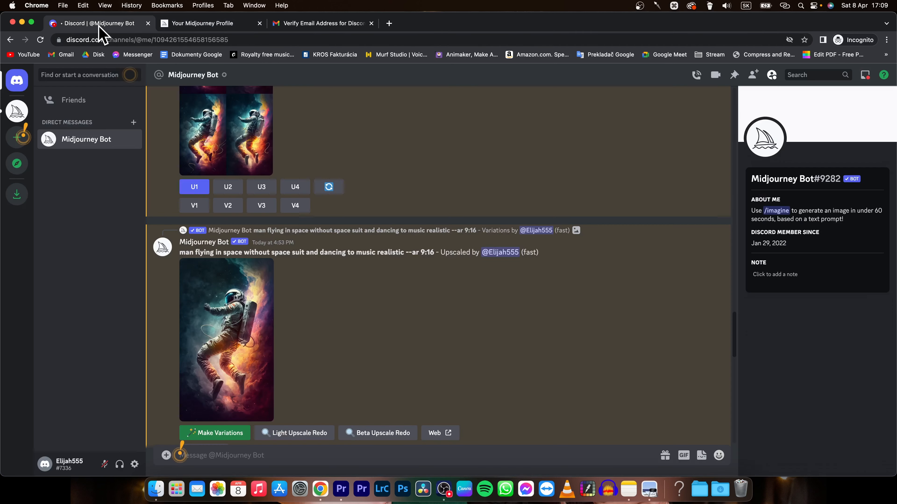
{"action": "left_click", "coordinate": [18, 115]}
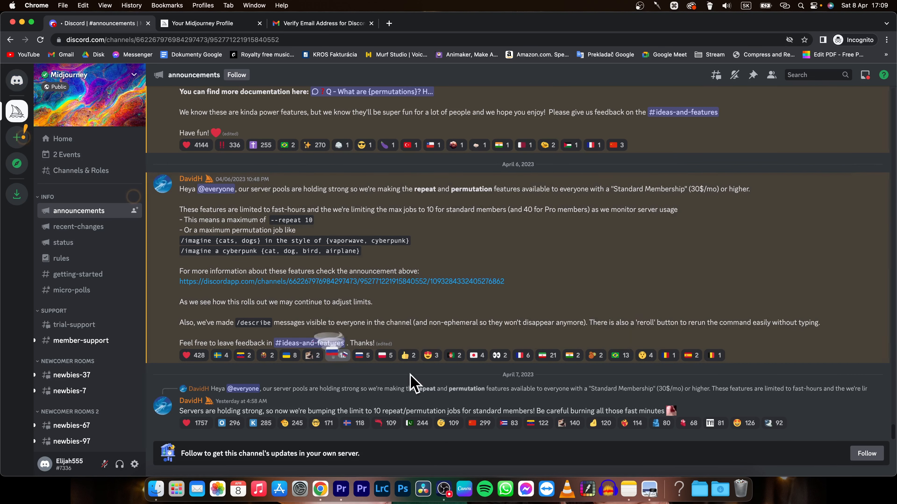
{"action": "left_click", "coordinate": [16, 80]}
{"action": "left_click", "coordinate": [17, 112]}
{"action": "left_click", "coordinate": [18, 82]}
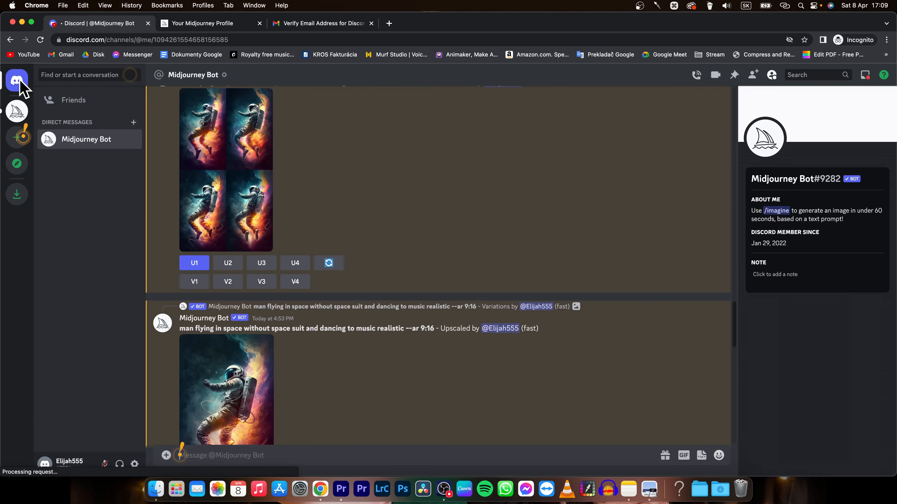
Start an /imagine command for Midjourney Bot with the prompt "monster in little water bottle with cap open realistic".
{"action": "scroll", "coordinate": [267, 233], "scroll_direction": "down", "scroll_amount": 15}
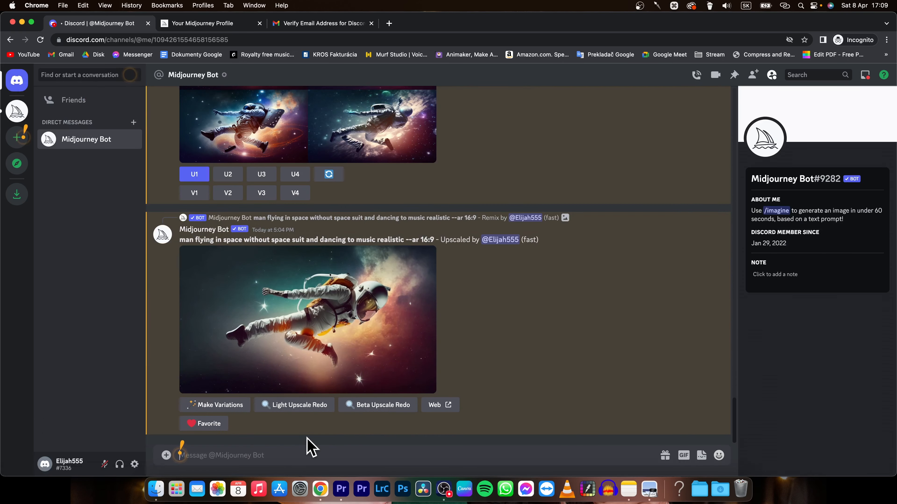
{"action": "type", "text": "/imagine"}
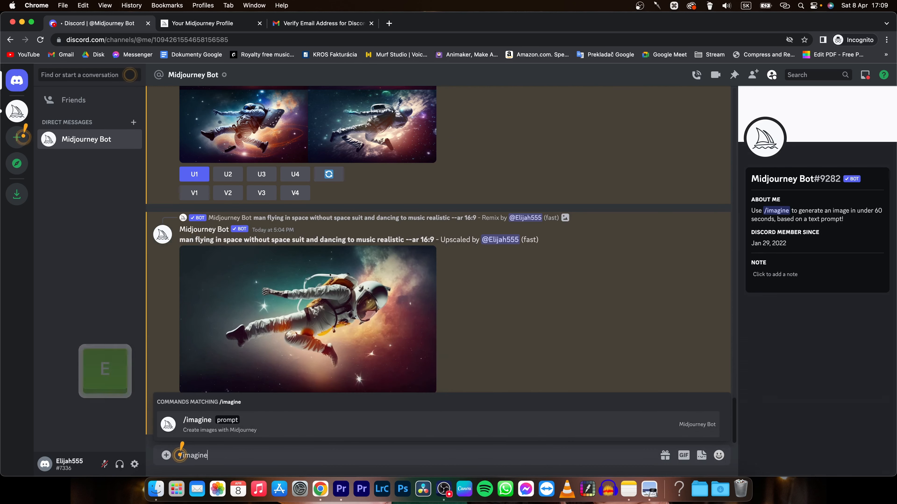
{"action": "key", "text": "space"}
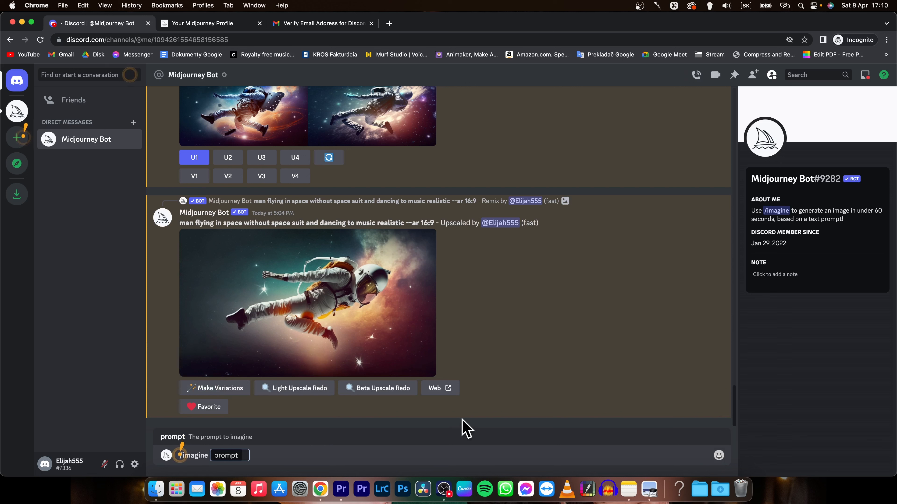
{"action": "type", "text": "monster in little water bottle with cap open realistic"}
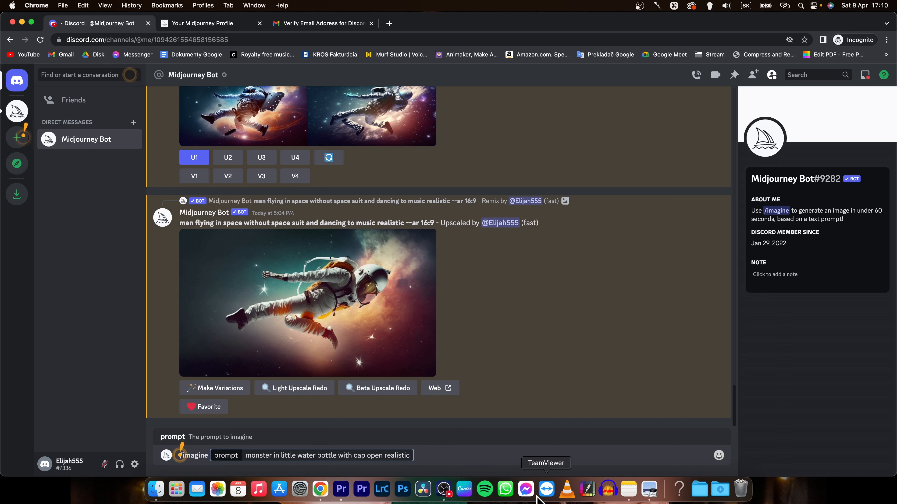
Append the aspect ratio parameter "--ar 9:16" to the prompt and submit it.
{"action": "type", "text": "--ar"}
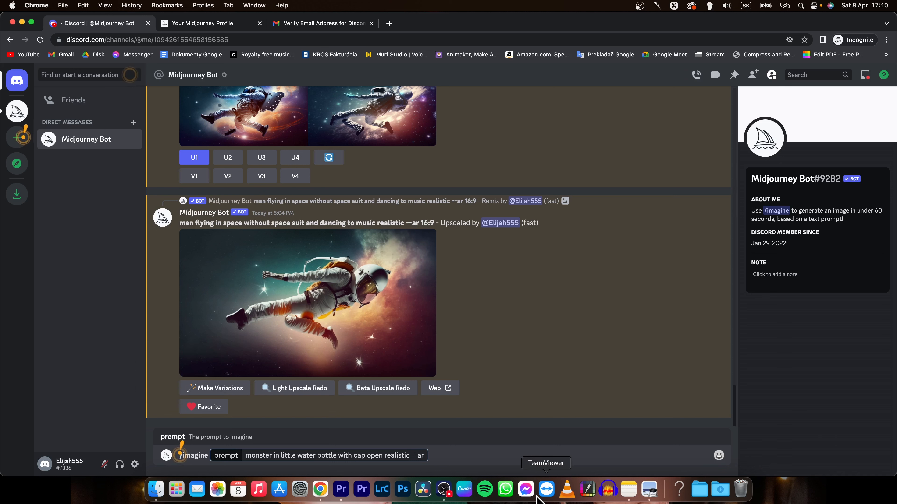
{"action": "type", "text": " 16:9"}
{"action": "key", "text": "BackSpace"}
{"action": "key", "text": "BackSpace"}
{"action": "key", "text": "BackSpace"}
{"action": "key", "text": "BackSpace"}
{"action": "type", "text": "9:"}
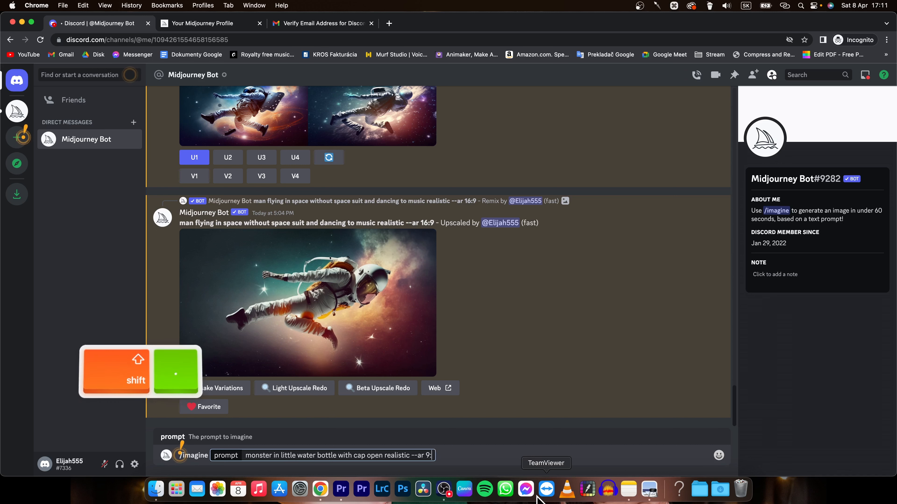
{"action": "type", "text": "16"}
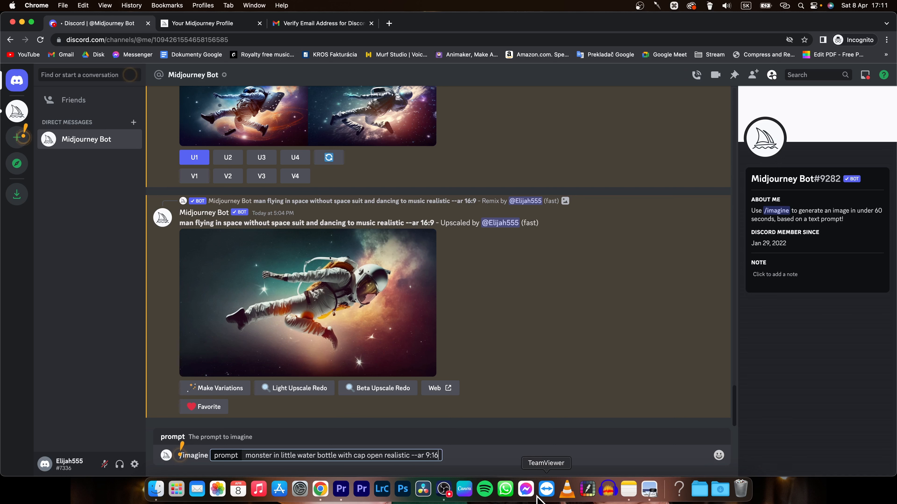
{"action": "key", "text": "Return"}
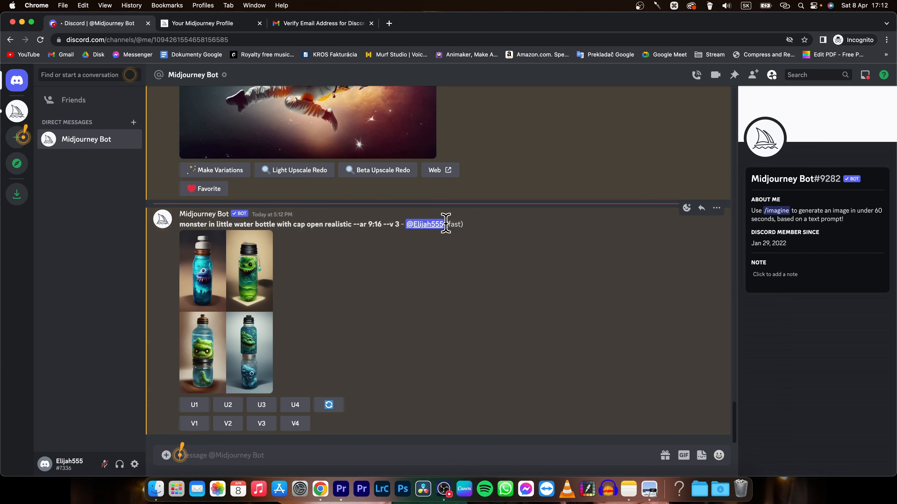
Preview the generated four-image bottle grid at a larger size, close it, and upscale the third image.
{"action": "left_click", "coordinate": [211, 292]}
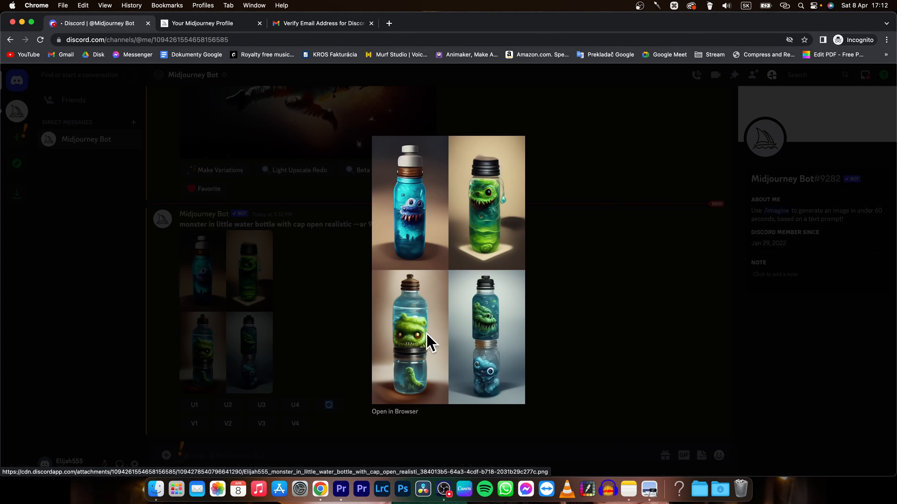
{"action": "left_click", "coordinate": [621, 311]}
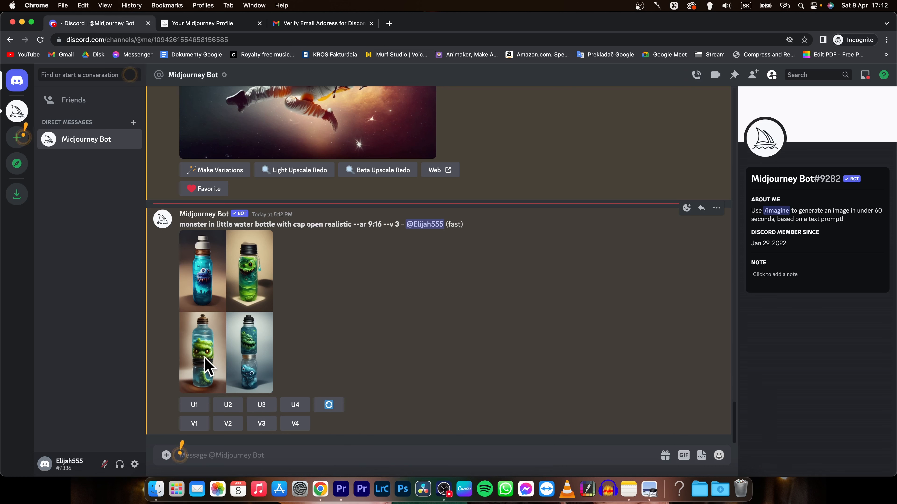
{"action": "left_click", "coordinate": [263, 406]}
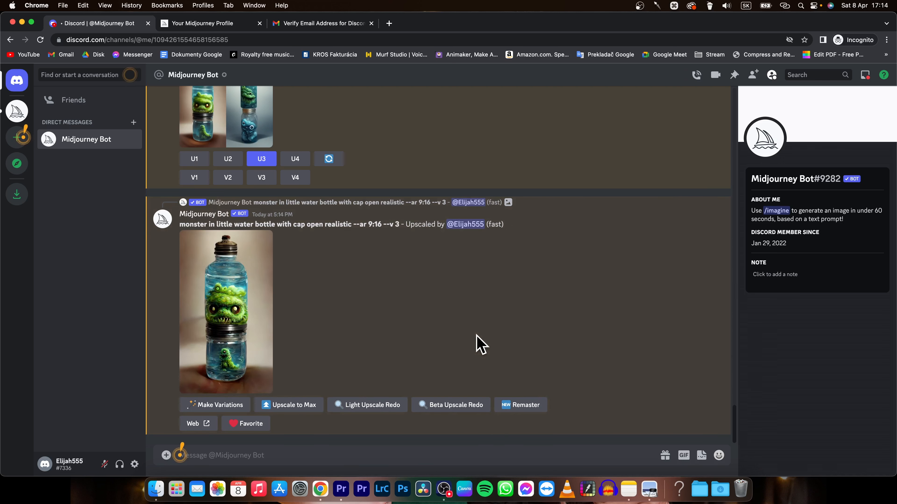
Open the upscaled bottle image in the browser, examine its details at full size, and return to the Discord conversation.
{"action": "left_click", "coordinate": [211, 332]}
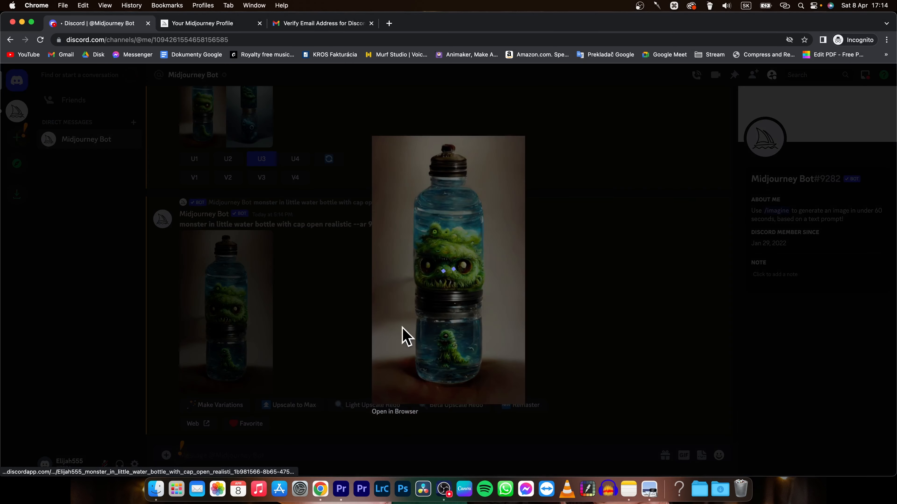
{"action": "left_click", "coordinate": [399, 412]}
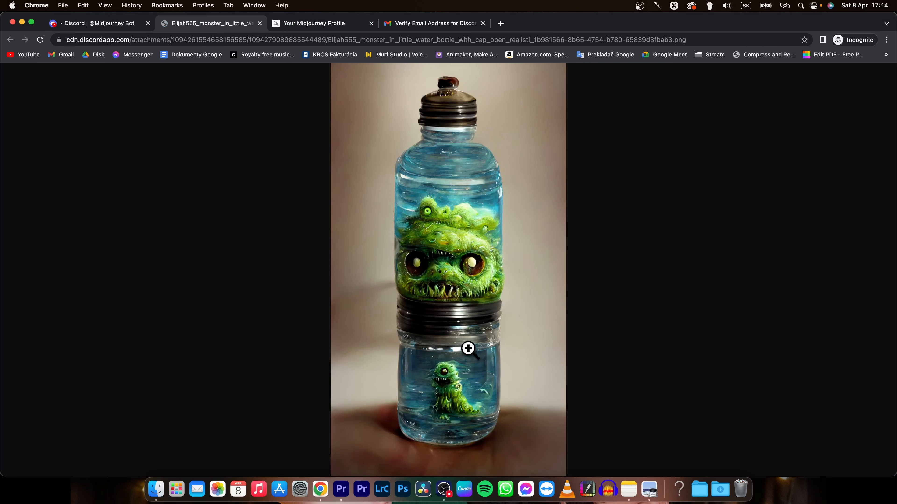
{"action": "left_click", "coordinate": [466, 282]}
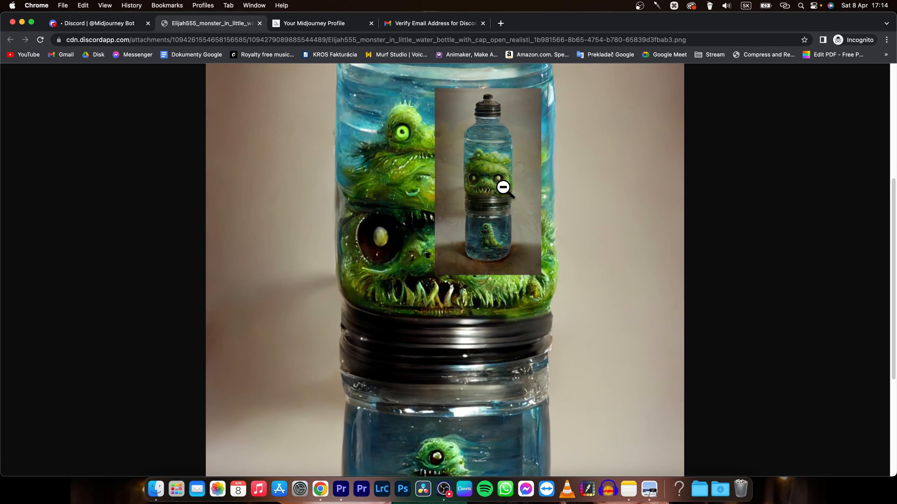
{"action": "scroll", "coordinate": [517, 263], "scroll_direction": "down", "scroll_amount": 3}
{"action": "scroll", "coordinate": [517, 263], "scroll_direction": "up", "scroll_amount": 3}
{"action": "left_click", "coordinate": [516, 263]}
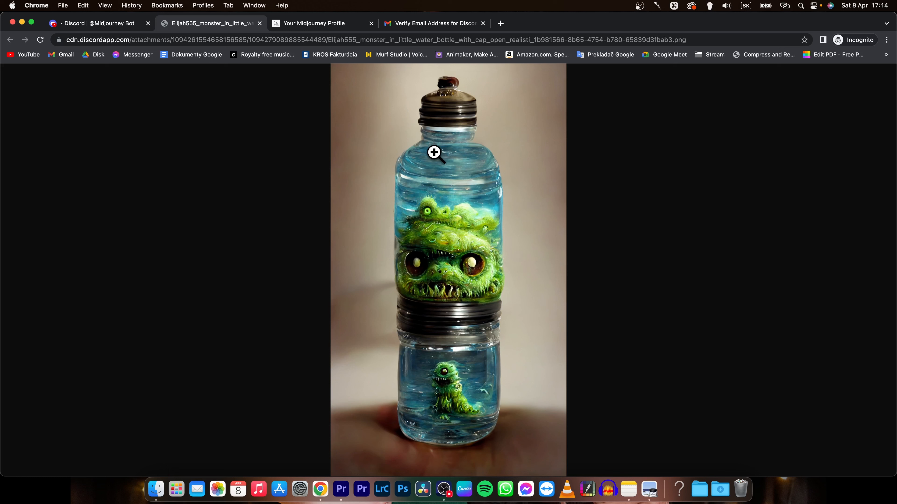
{"action": "left_click", "coordinate": [125, 25]}
{"action": "left_click", "coordinate": [252, 197]}
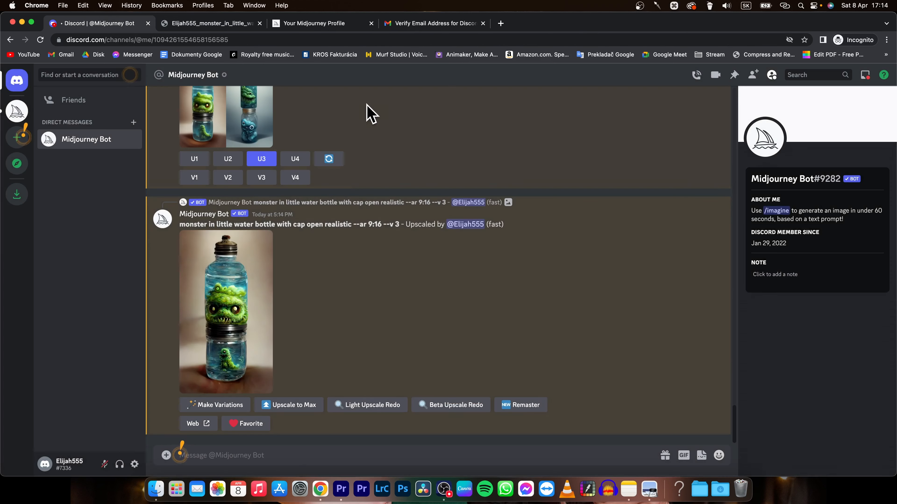
Switch to the Midjourney profile gallery and open the upscaled monster bottle image's detail view.
{"action": "left_click", "coordinate": [304, 30]}
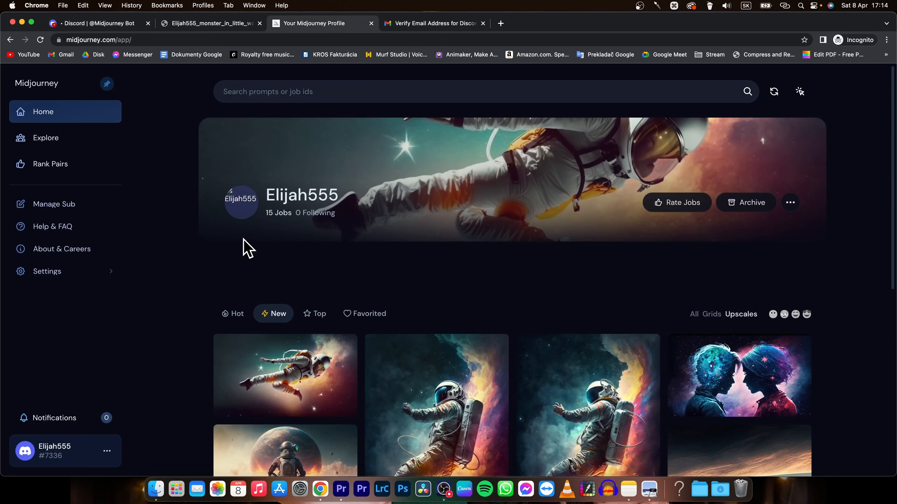
{"action": "scroll", "coordinate": [190, 282], "scroll_direction": "down", "scroll_amount": 5}
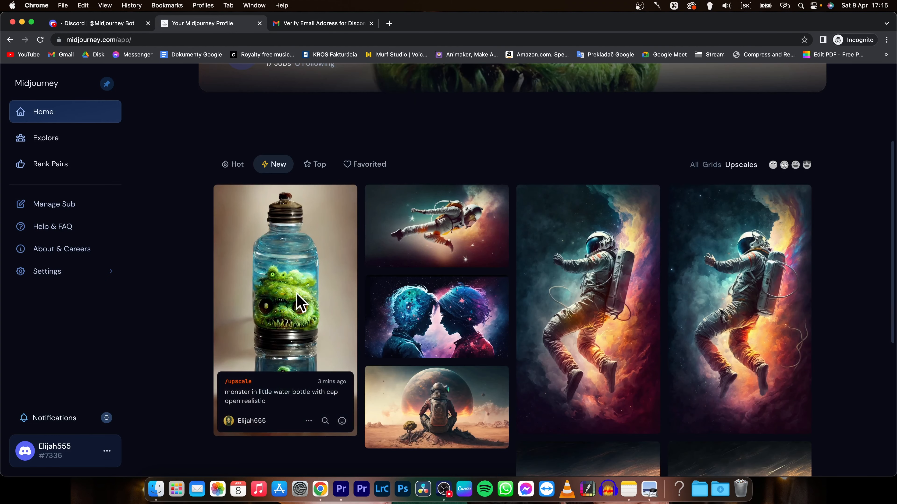
{"action": "scroll", "coordinate": [289, 276], "scroll_direction": "down", "scroll_amount": 3}
{"action": "scroll", "coordinate": [293, 272], "scroll_direction": "up", "scroll_amount": 3}
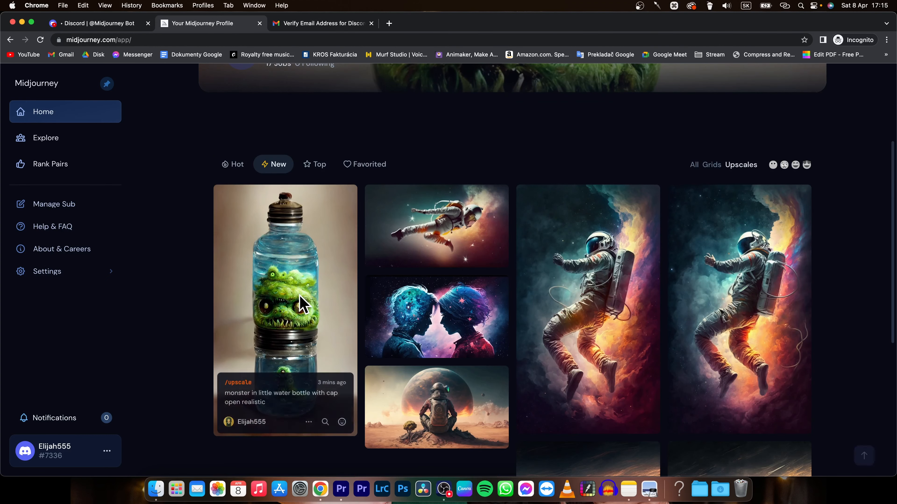
{"action": "left_click", "coordinate": [300, 280]}
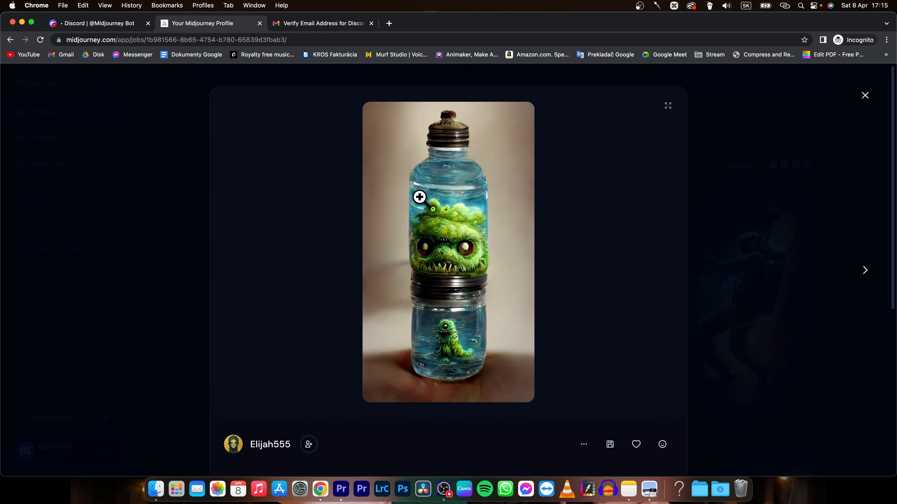
Enlarge the monster bottle image in the gallery, inspect its lower part, and shrink it back to the fitted view.
{"action": "left_click", "coordinate": [452, 230]}
{"action": "scroll", "coordinate": [470, 310], "scroll_direction": "down", "scroll_amount": 10}
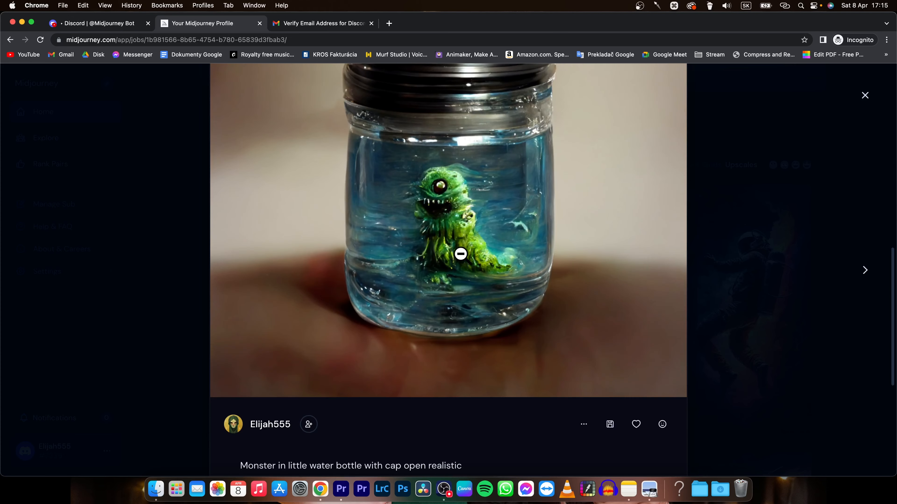
{"action": "left_click", "coordinate": [460, 253]}
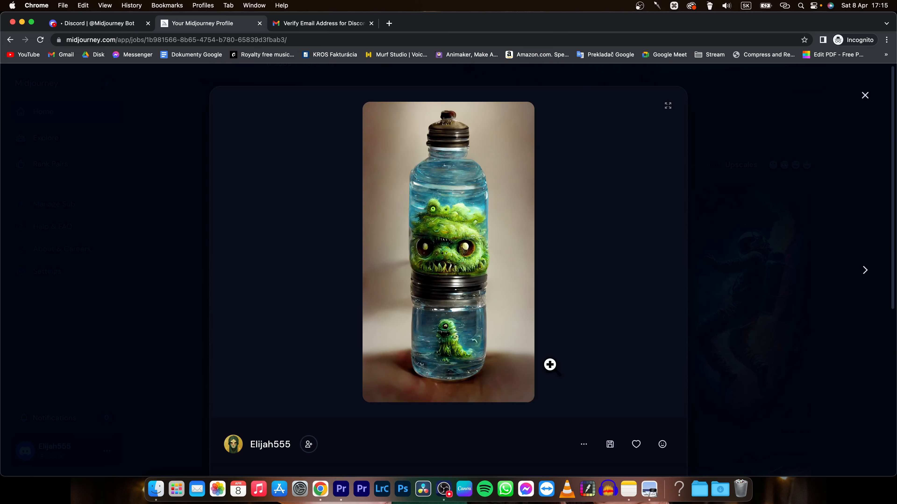
Download the monster bottle image from the gallery, open the PNG file in Preview, and move its window to the middle of the screen.
{"action": "left_click", "coordinate": [610, 445]}
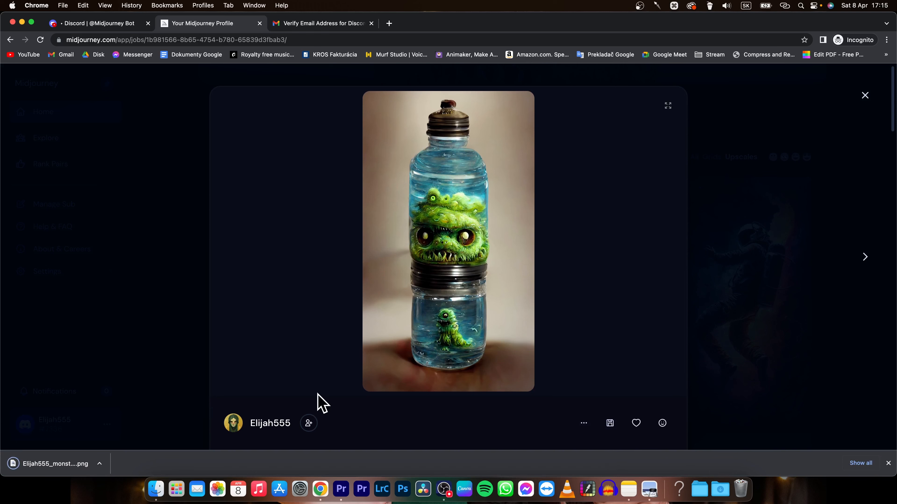
{"action": "left_click", "coordinate": [55, 464]}
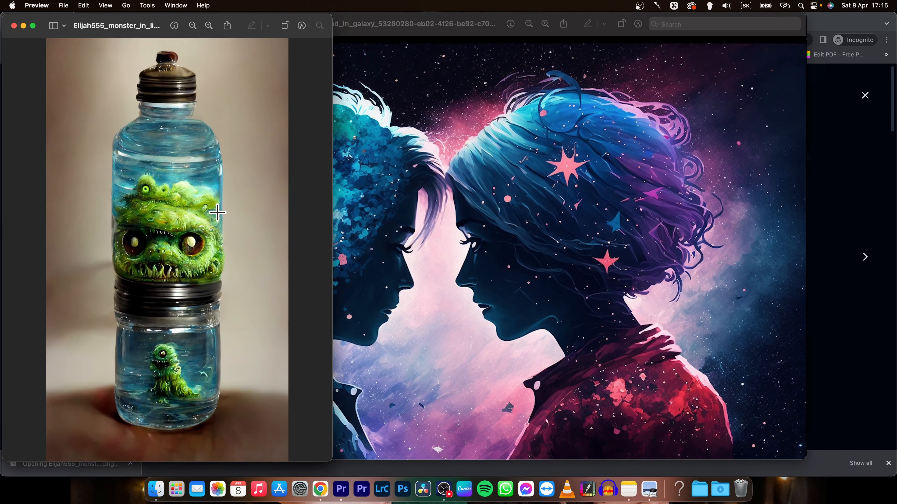
{"action": "left_click_drag", "start_coordinate": [184, 20], "coordinate": [419, 27]}
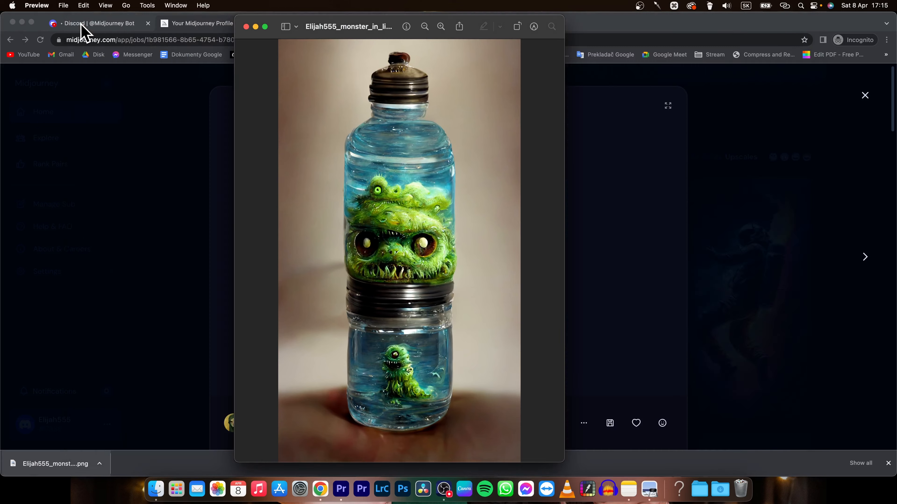
{"action": "left_click_drag", "start_coordinate": [360, 26], "coordinate": [381, 28]}
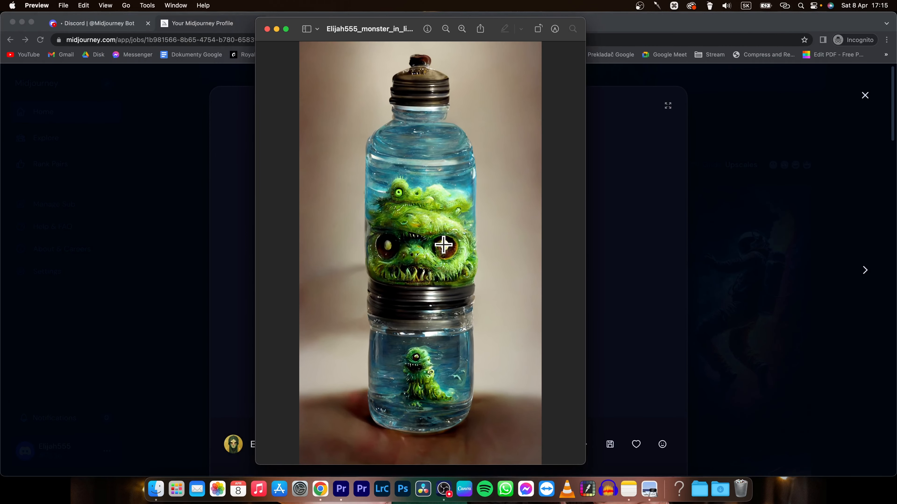